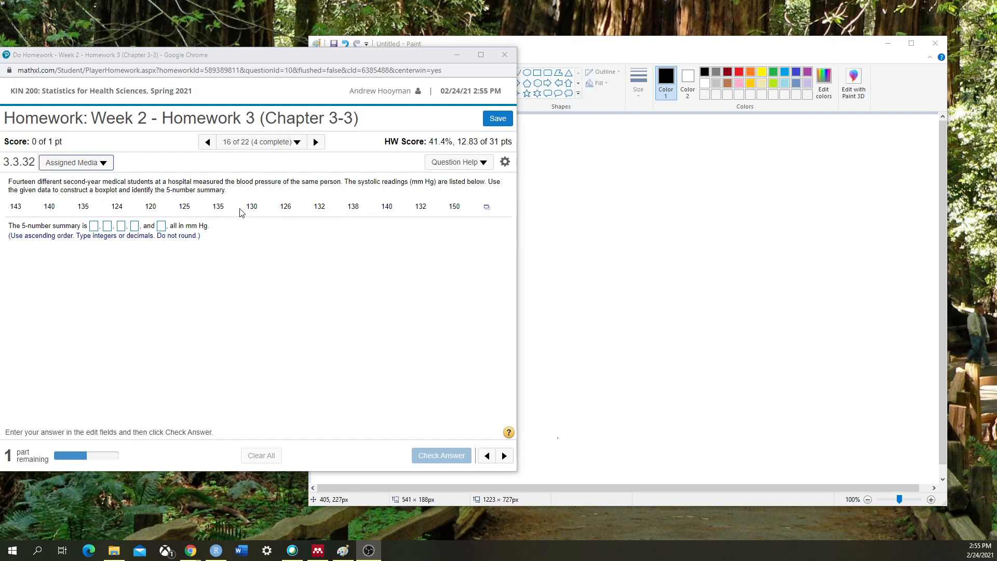
- Open the blood pressure readings in StatCrunch and place its window beside the homework question
click(487, 207)
click(449, 225)
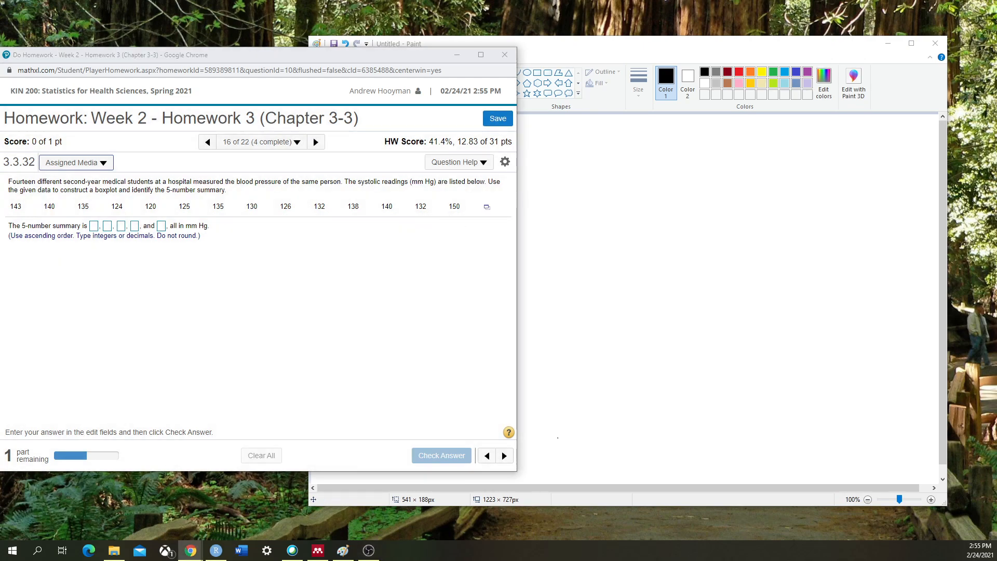
drag(920, 101, 583, 84)
- Create a boxplot of the var1 column, keeping the default options
click(700, 172)
click(665, 172)
click(699, 172)
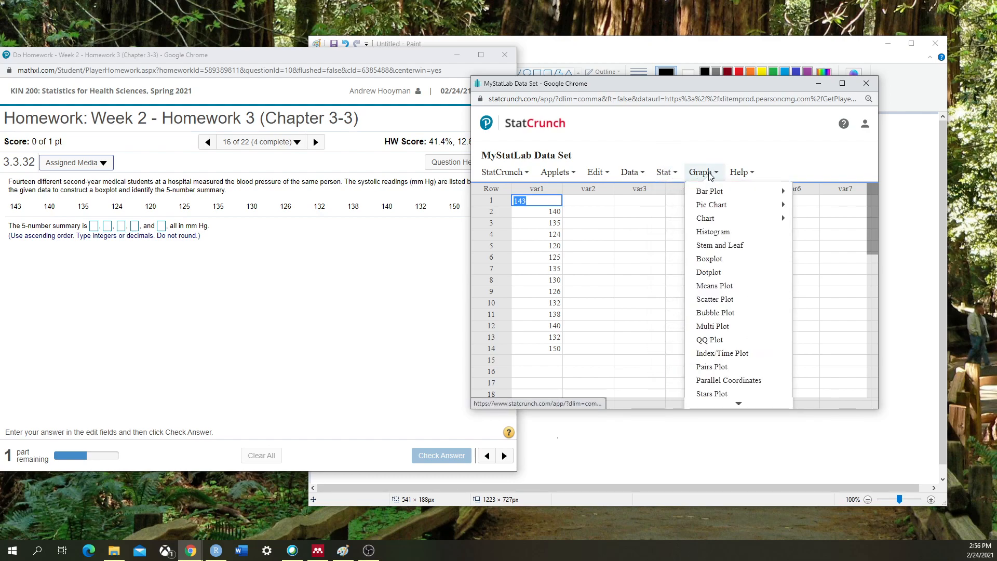
click(726, 263)
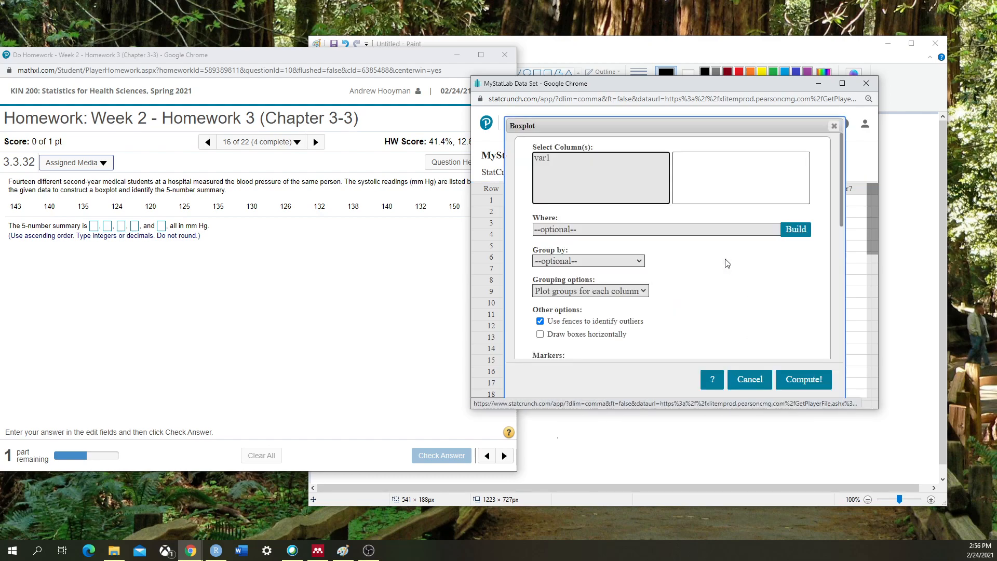
click(544, 160)
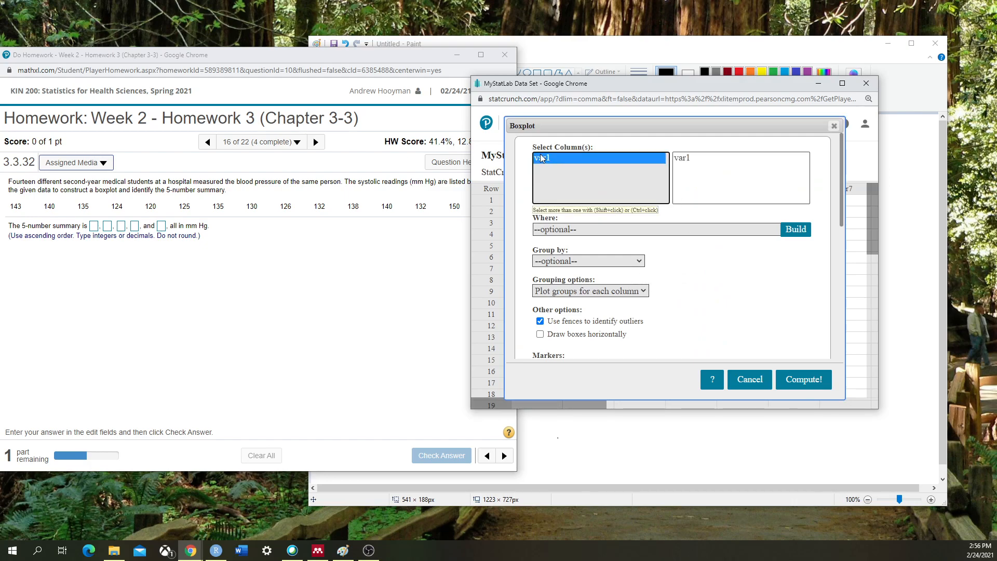
scroll(722, 278, down, 4)
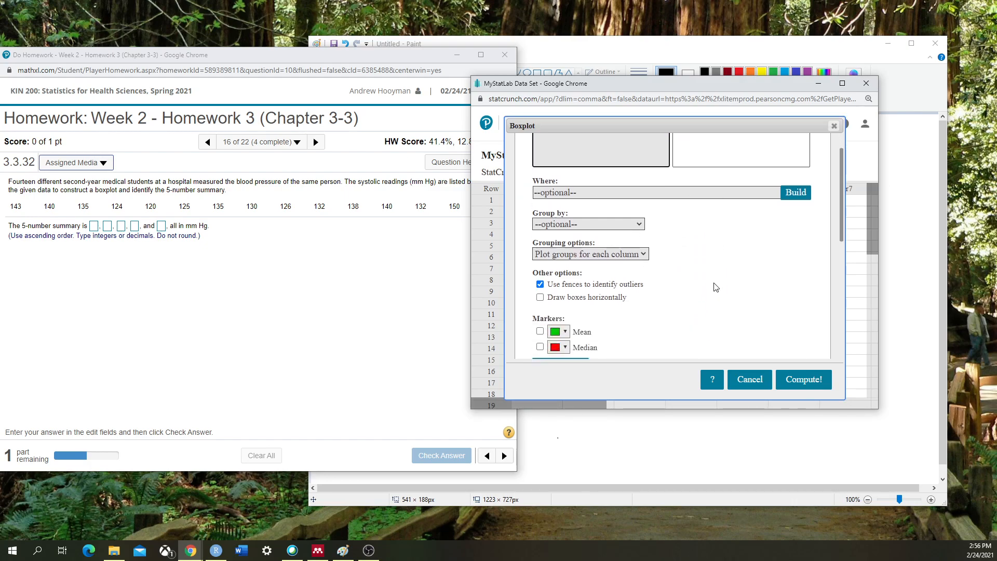
scroll(713, 266, down, 2)
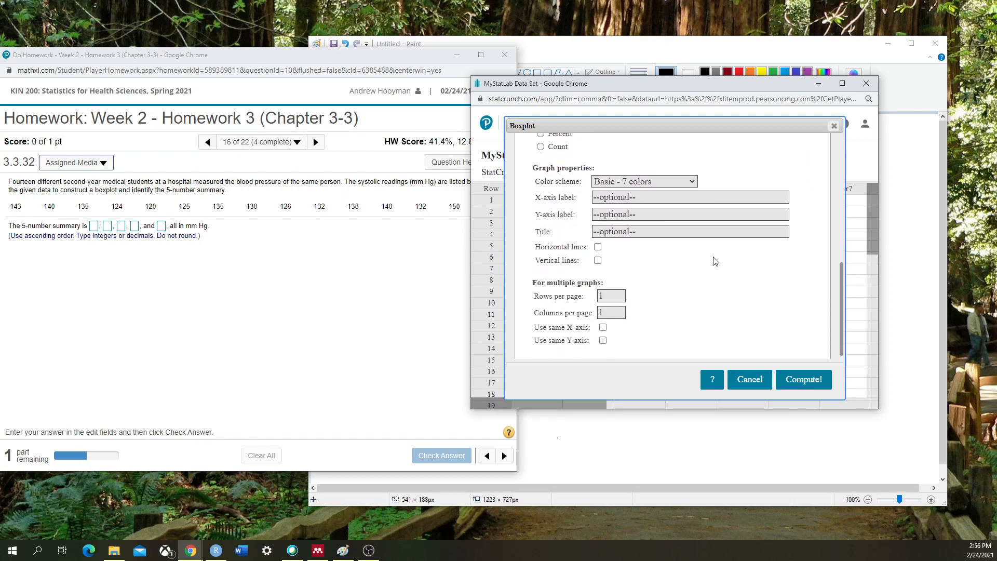
click(805, 381)
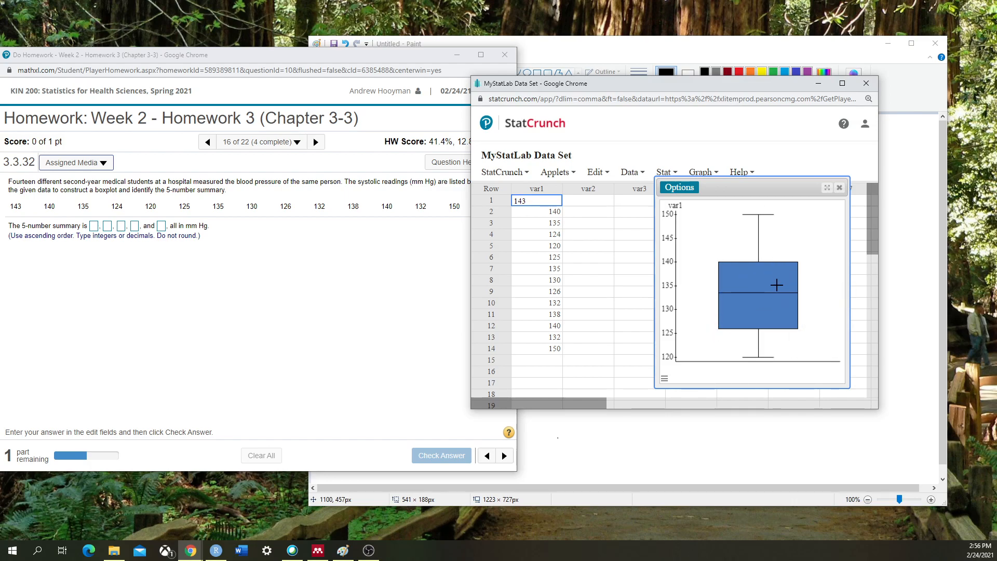
- Read the boxplot's statistics and enter 120 and 126 as the first two values of the 5-number summary
mouse_move(764, 276)
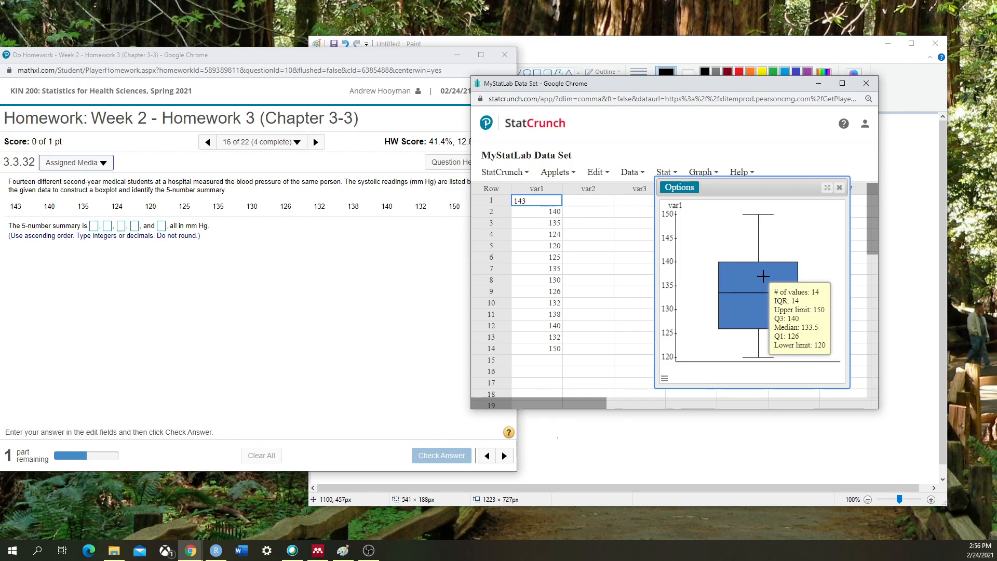
click(93, 227)
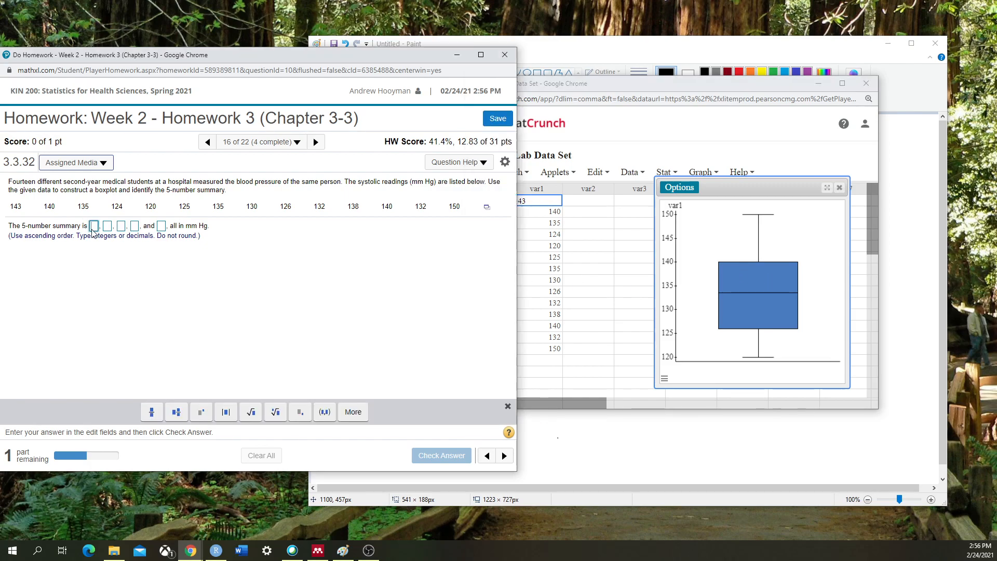
mouse_move(784, 310)
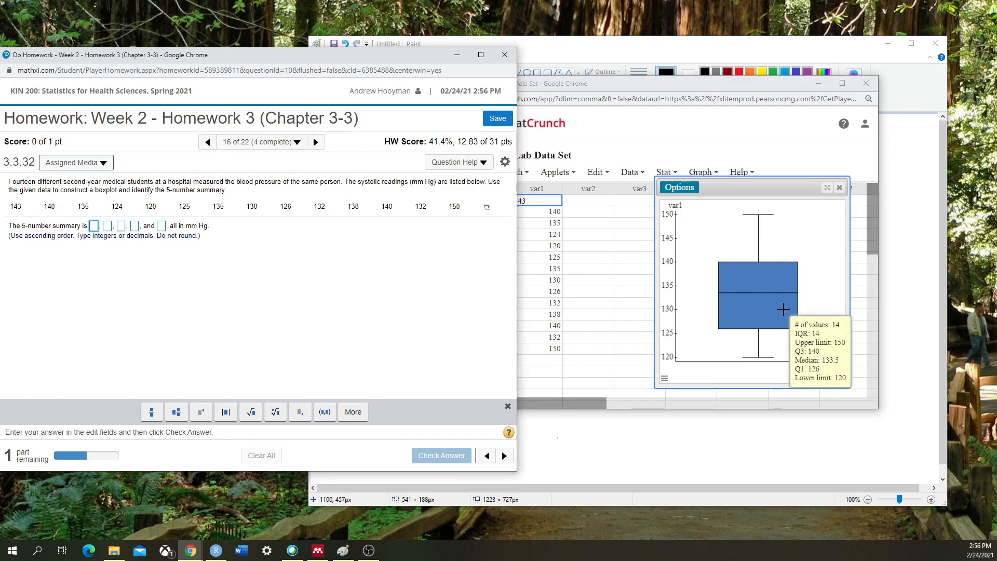
text(120)
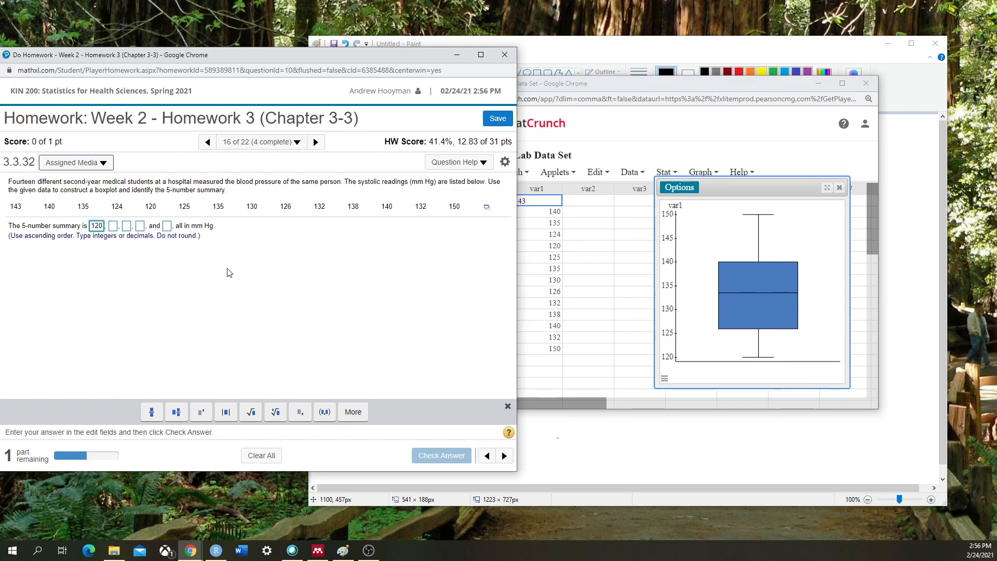
key(Tab)
text(12)
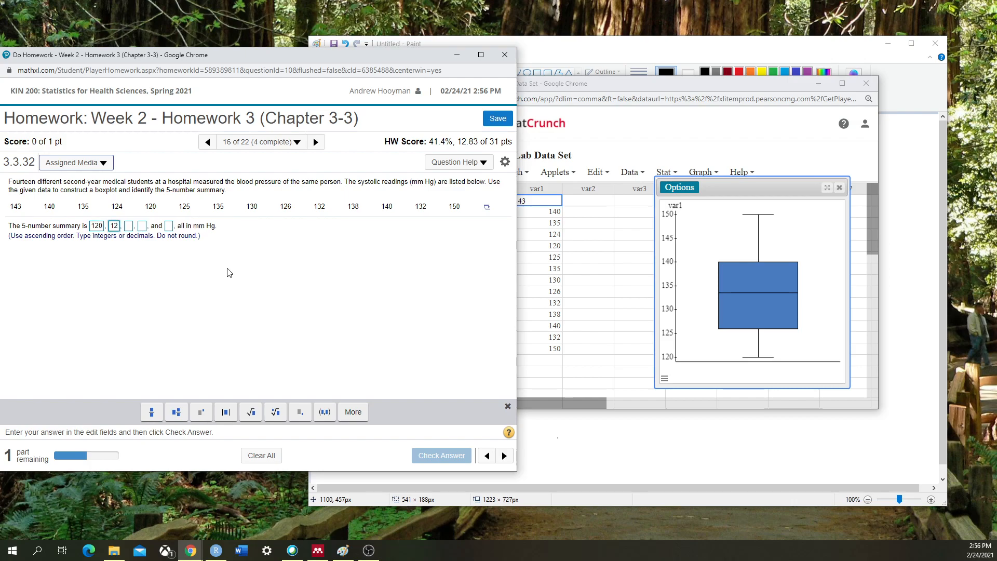
text(6)
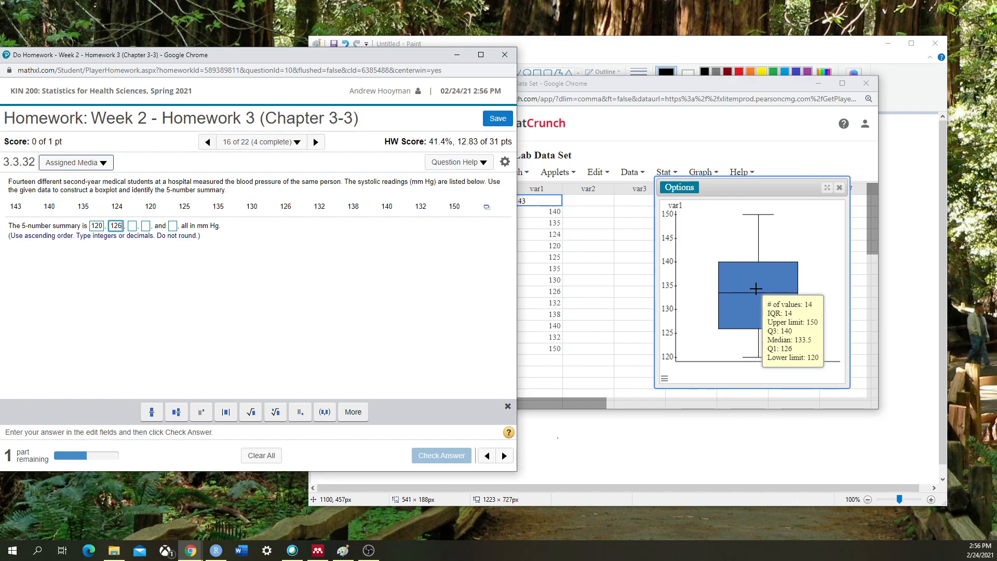
- Complete the 5-number summary with 133.5, 140 and 150, and submit it for checking
click(132, 226)
text(133.5)
key(Tab)
text(140)
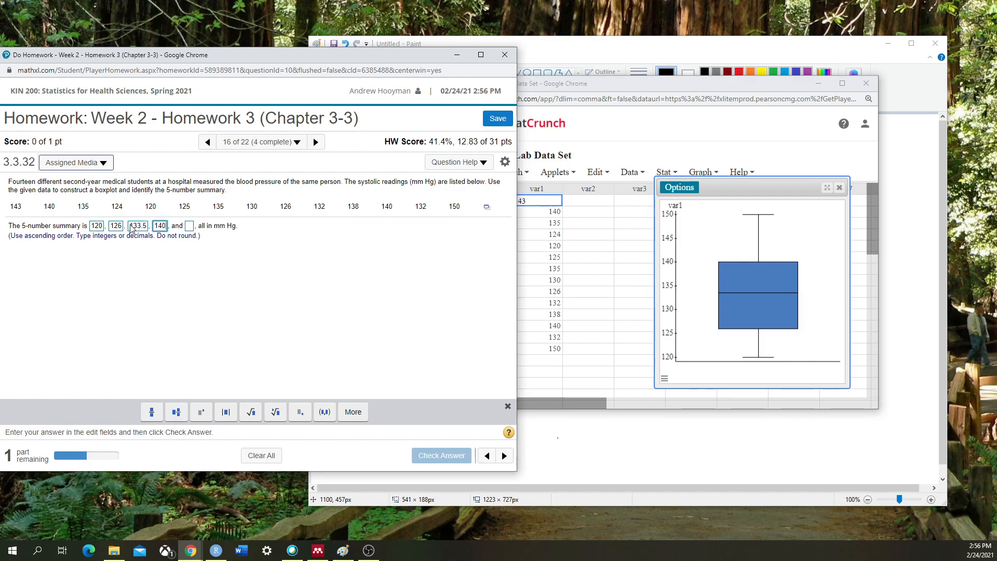
click(189, 227)
text(150)
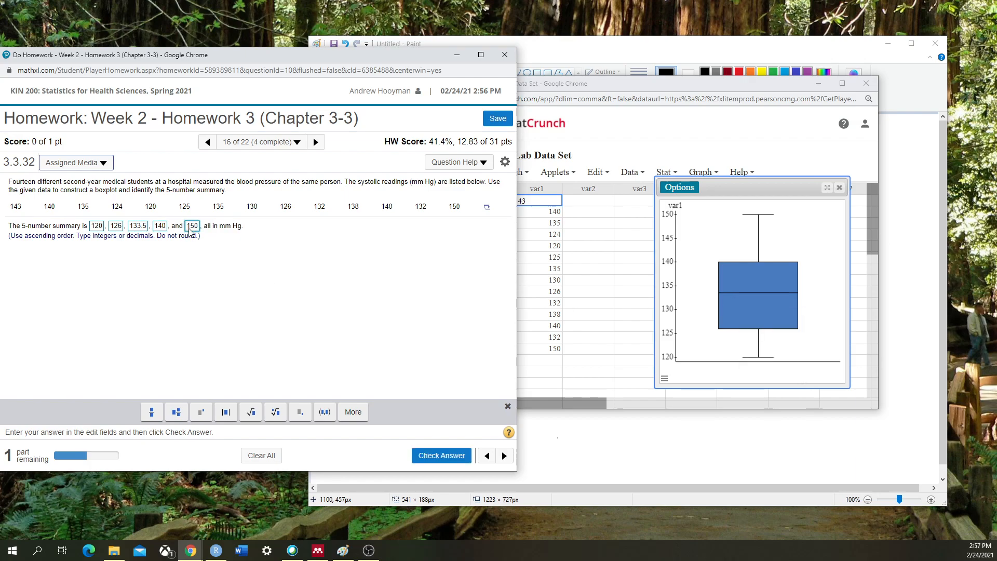
click(441, 457)
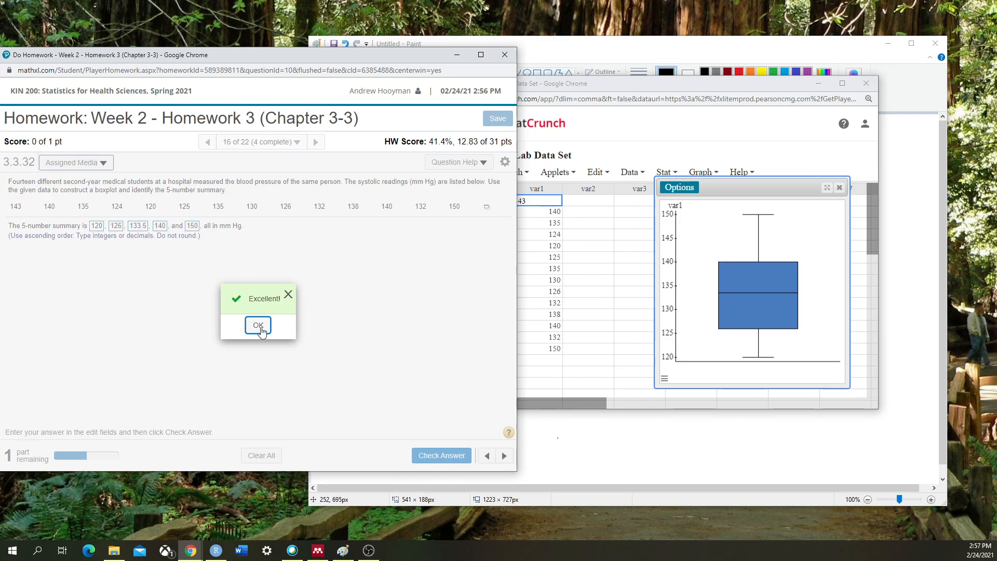
click(259, 326)
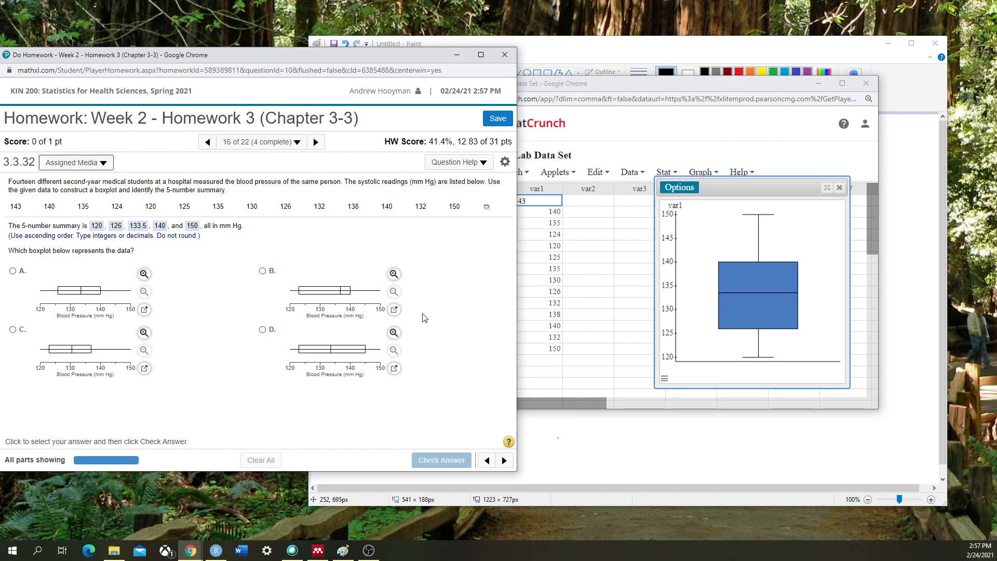
- Edit the var1 boxplot to draw its boxes horizontally, and widen the graph window on both sides
click(691, 193)
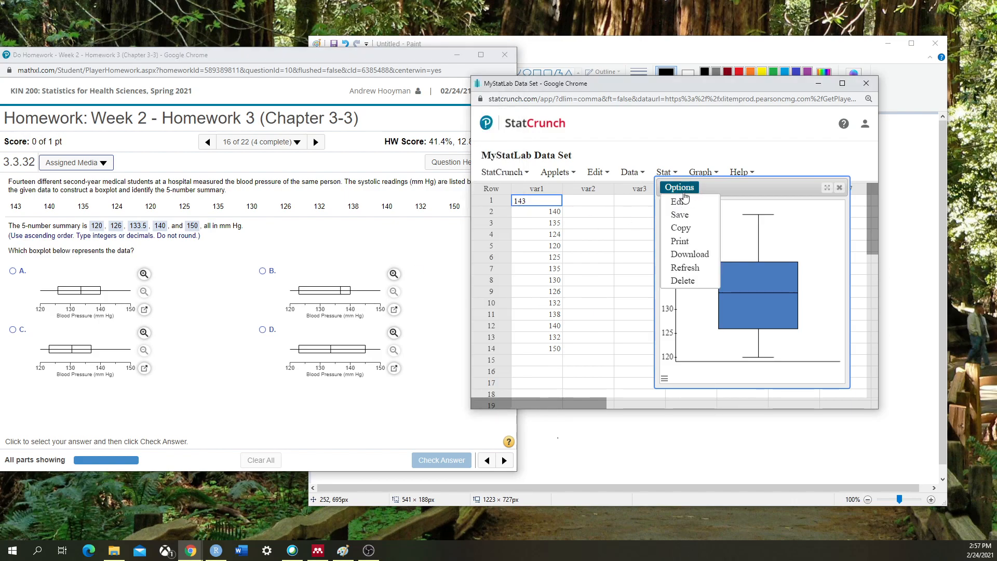
click(681, 202)
scroll(663, 220, down, 5)
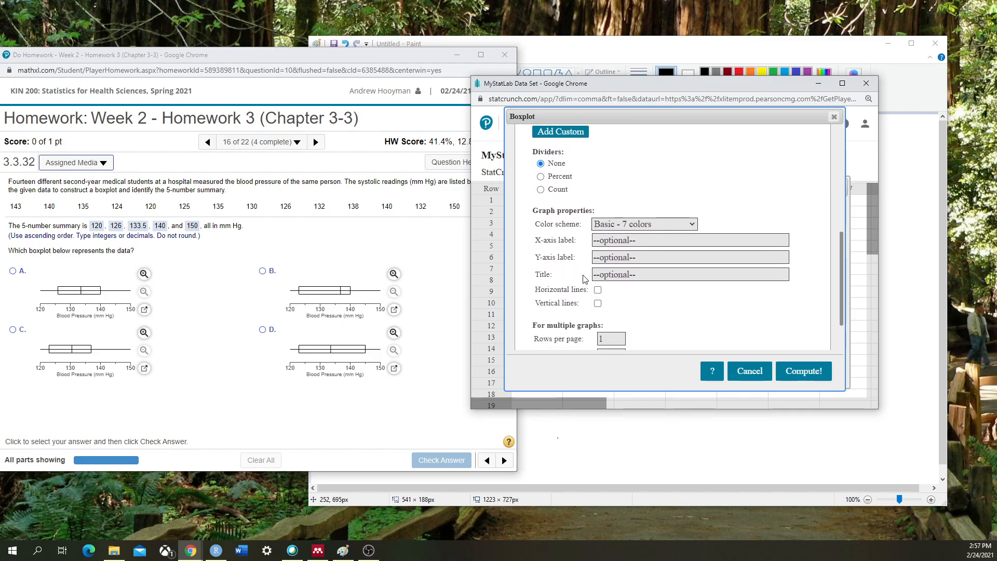
scroll(550, 270, down, 1)
scroll(554, 268, up, 2)
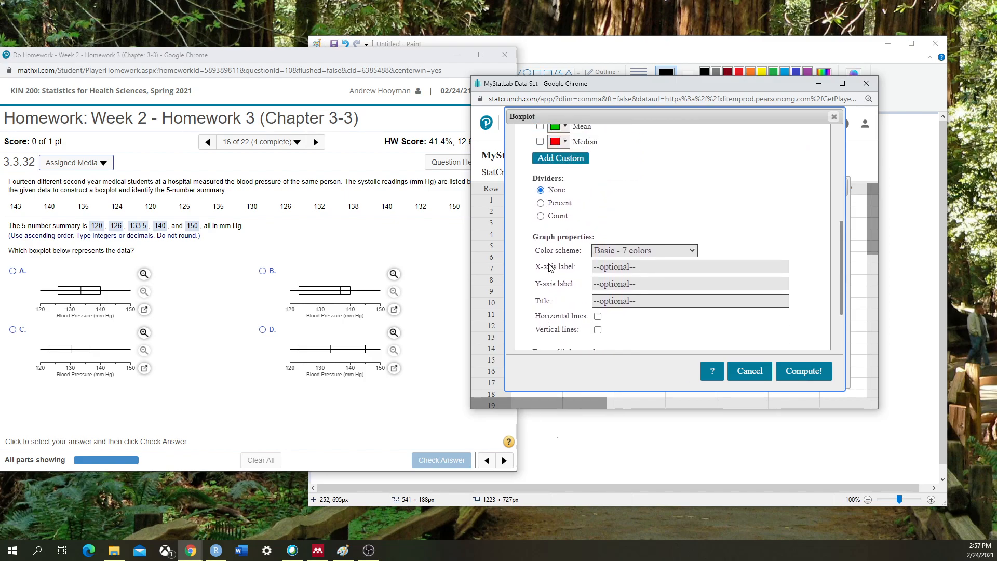
scroll(555, 266, up, 5)
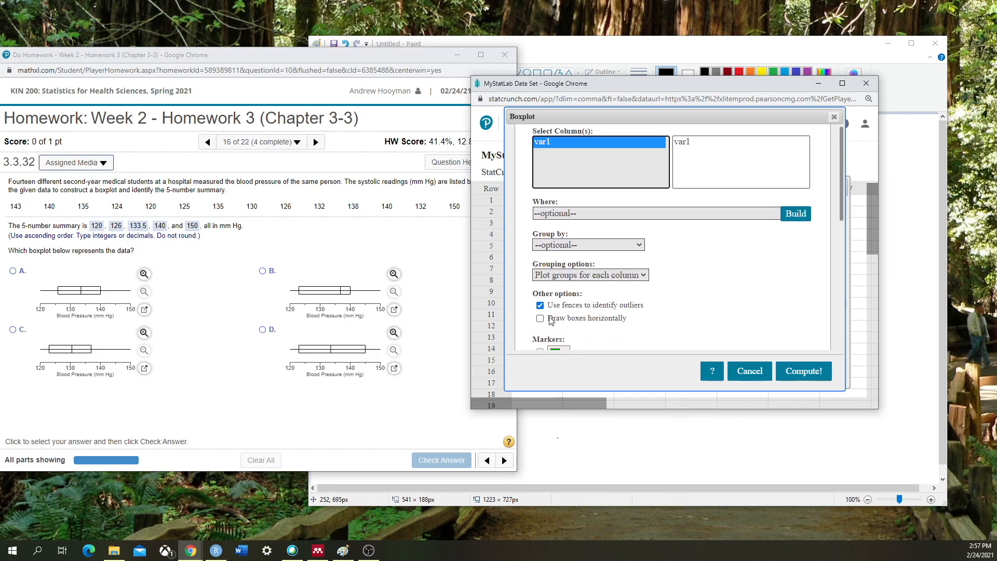
click(541, 319)
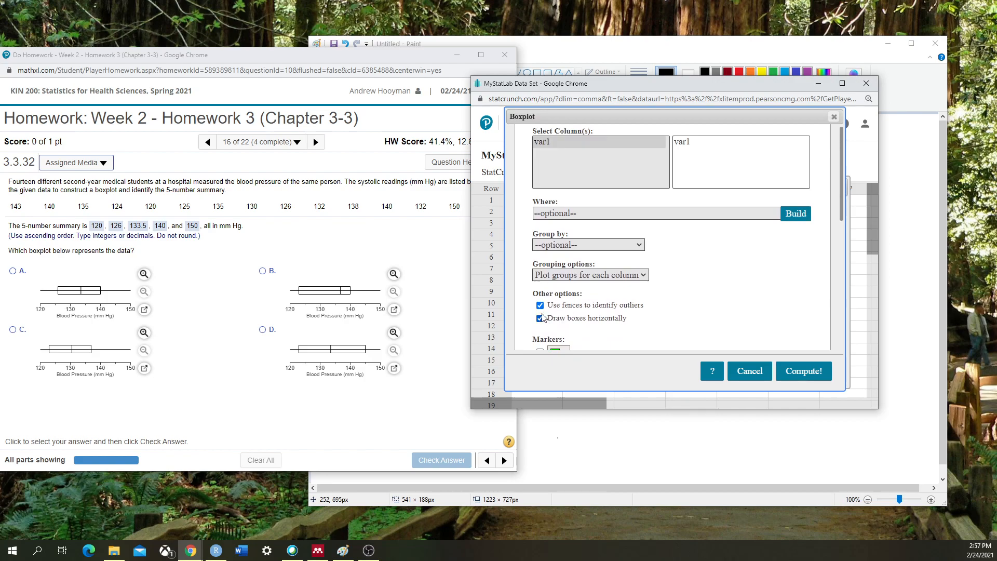
click(800, 373)
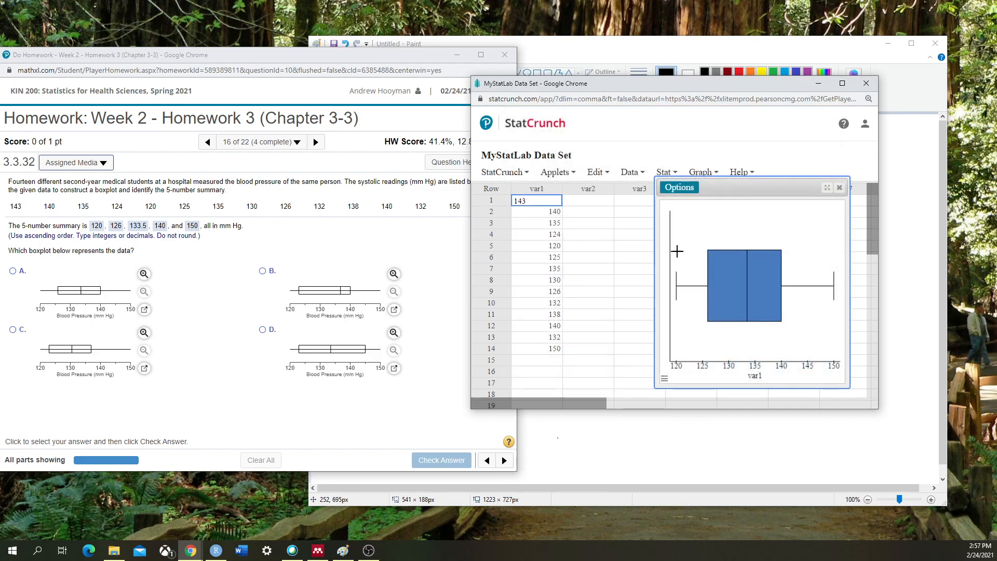
drag(656, 244, 561, 244)
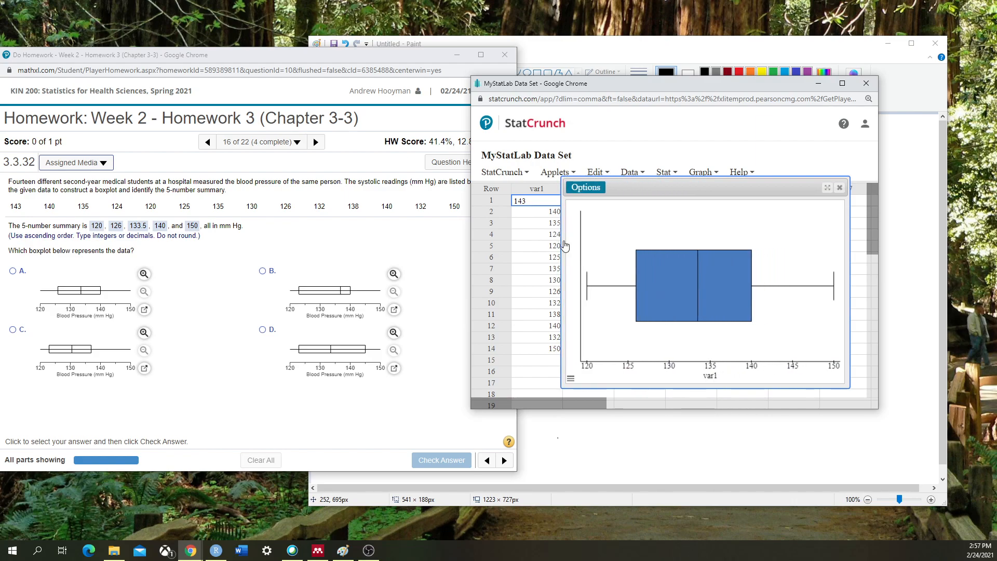
drag(850, 292, 866, 290)
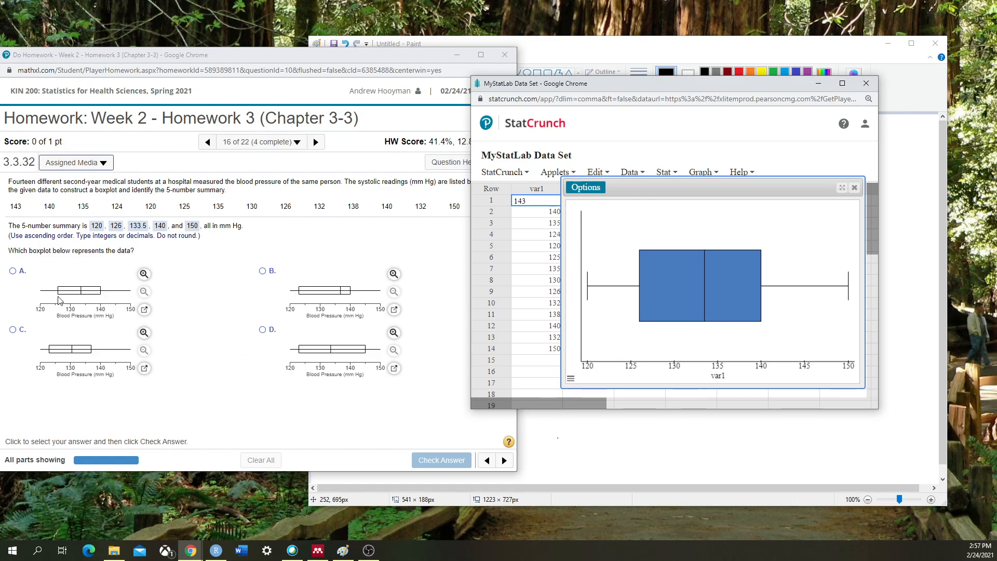
- Answer the matching boxplot question with choice A, submit it and continue to the next question
click(19, 275)
click(445, 460)
click(243, 327)
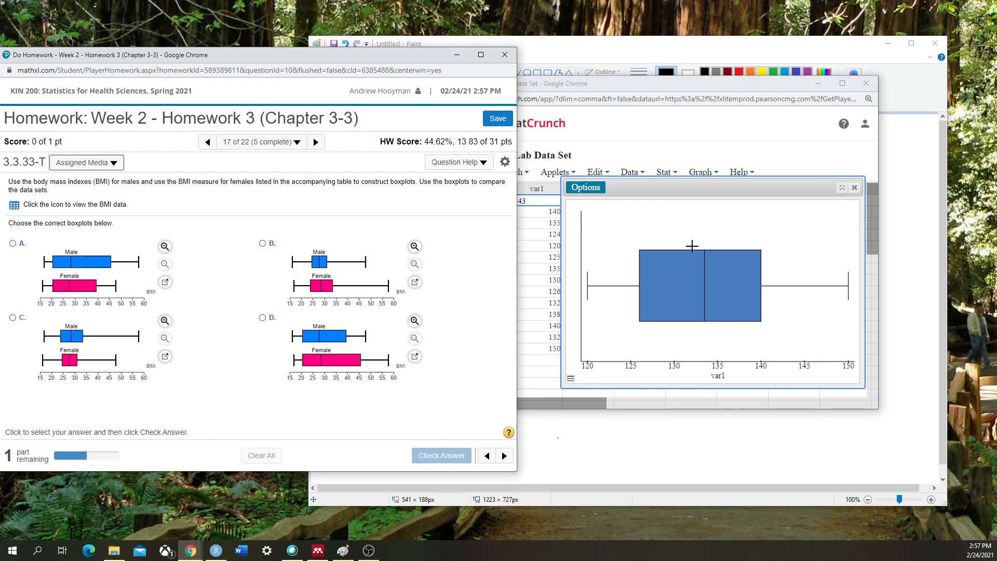
- Close the blood pressure boxplot and its StatCrunch window, and open the BMI data set in StatCrunch beside the question
click(856, 188)
click(866, 83)
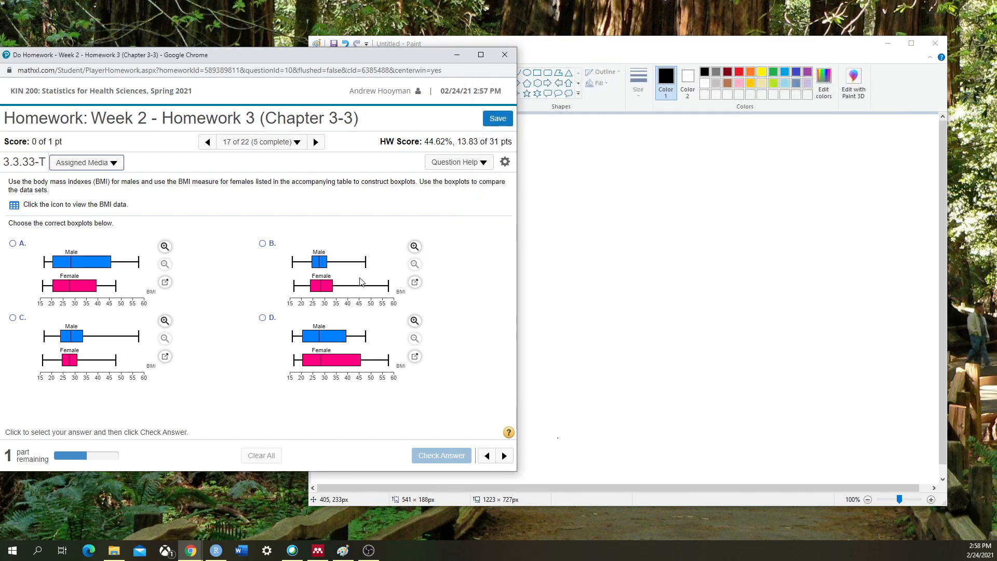
click(14, 205)
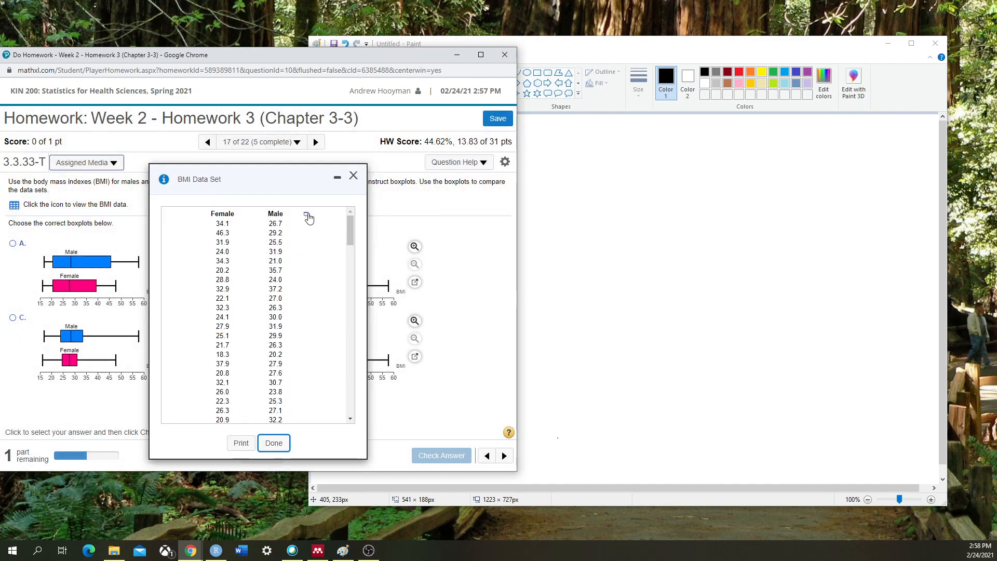
click(307, 214)
click(334, 230)
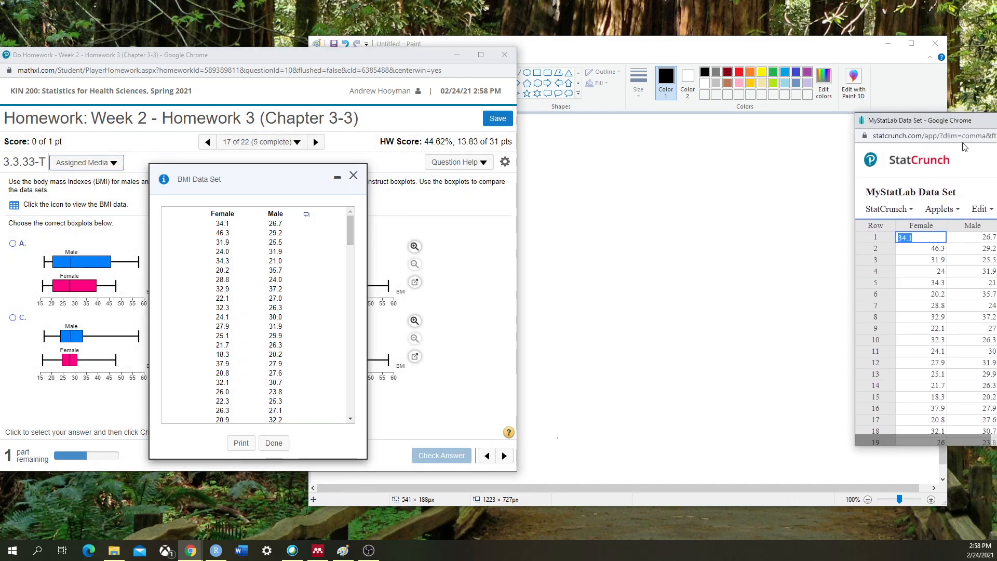
drag(920, 125, 500, 93)
click(628, 178)
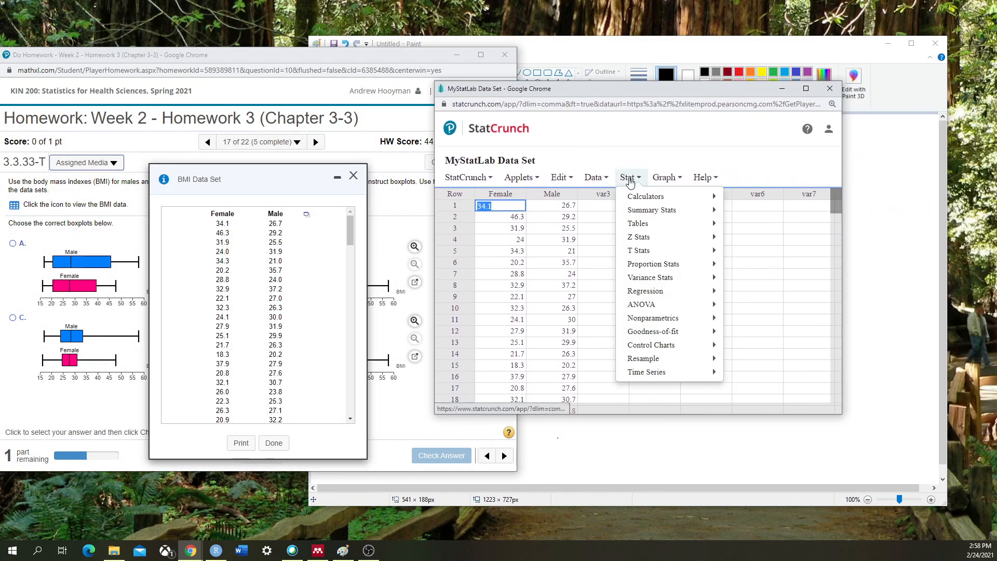
drag(672, 91, 732, 88)
- Start a StatCrunch boxplot for the BMI data and close the BMI Data Set popup covering the answer choices
click(725, 173)
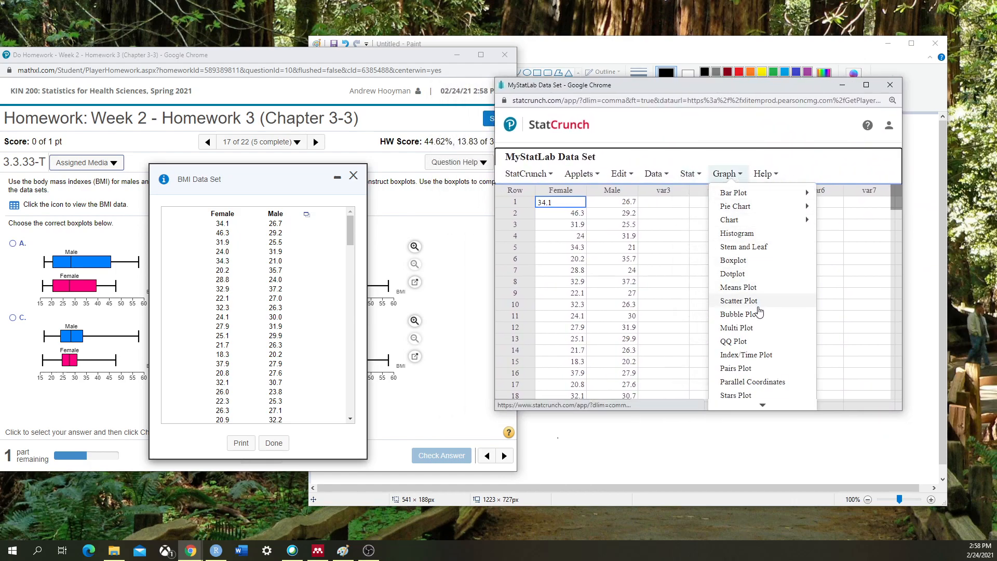
click(748, 261)
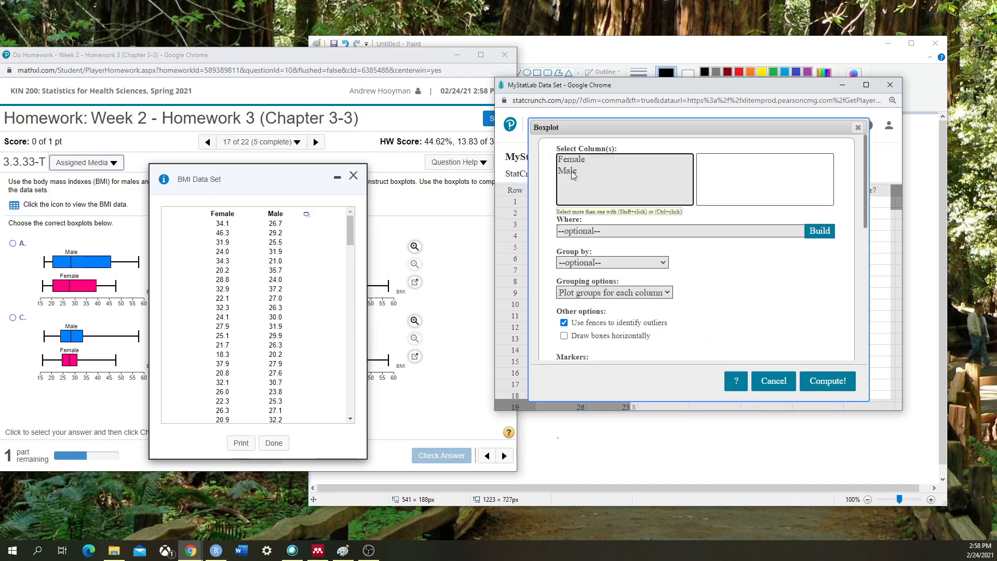
click(355, 177)
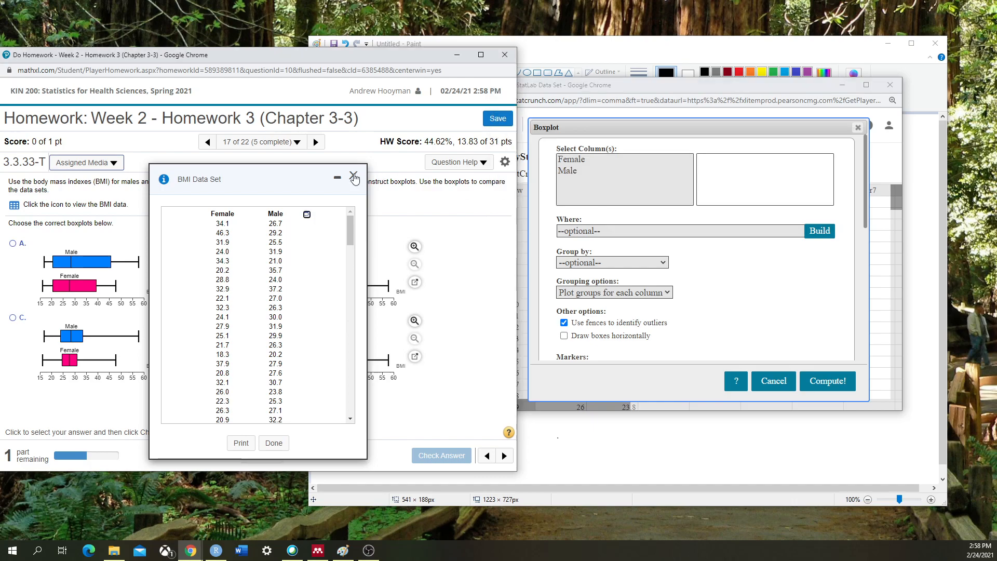
click(354, 177)
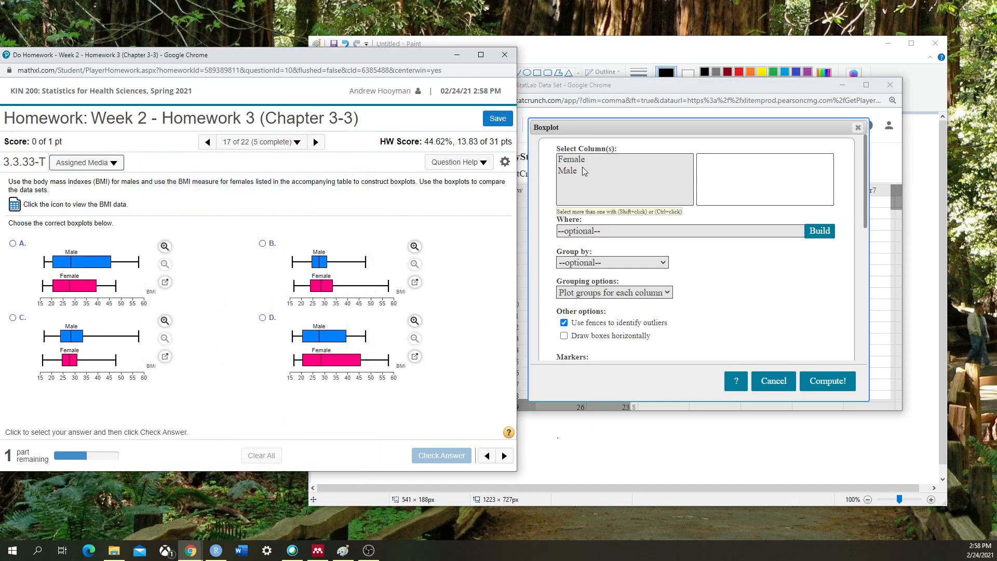
- Create boxplots of the Male and Female columns, drawn horizontally and without fences to identify outliers
click(568, 170)
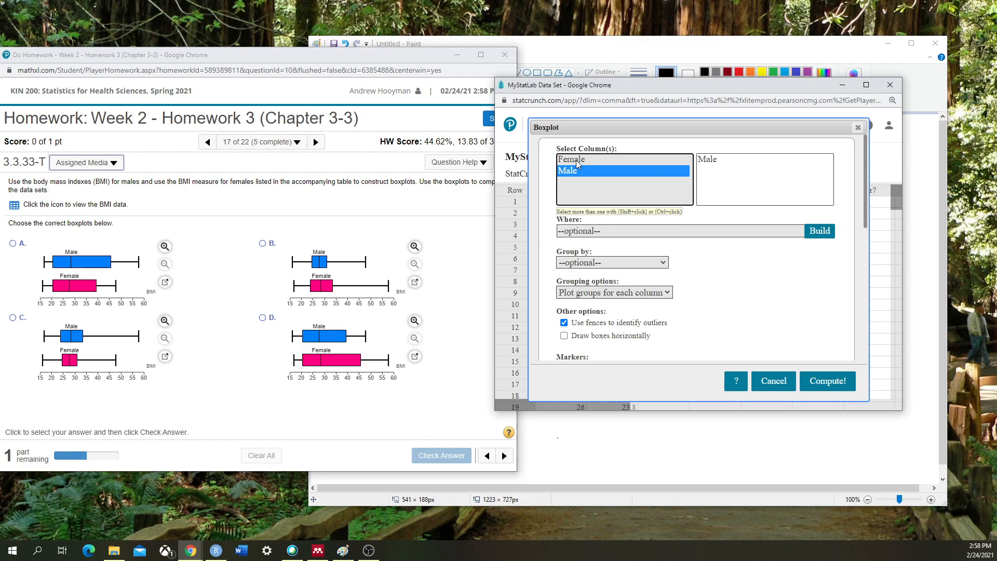
ctrl+click(576, 160)
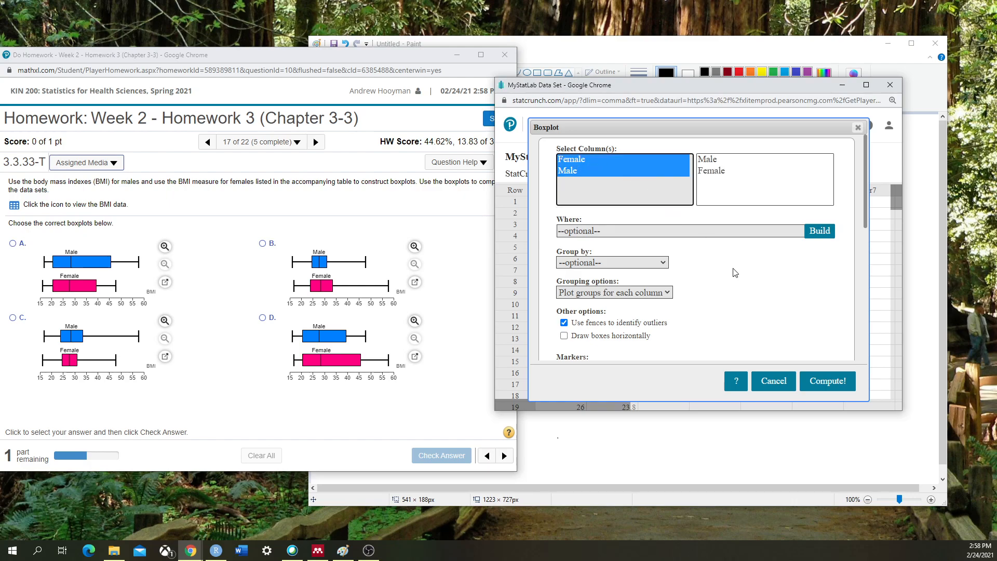
scroll(737, 274, down, 1)
click(565, 284)
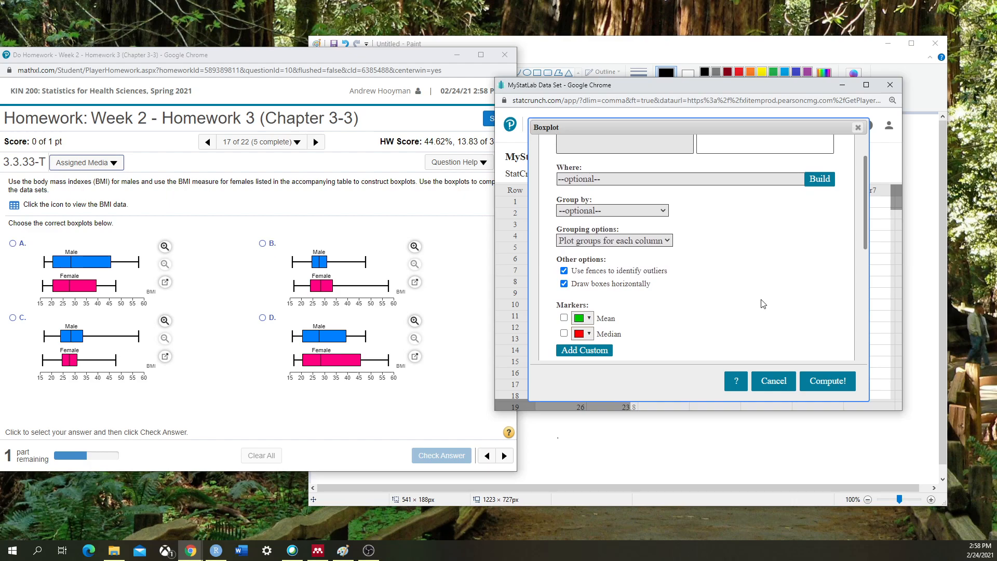
click(565, 271)
click(826, 382)
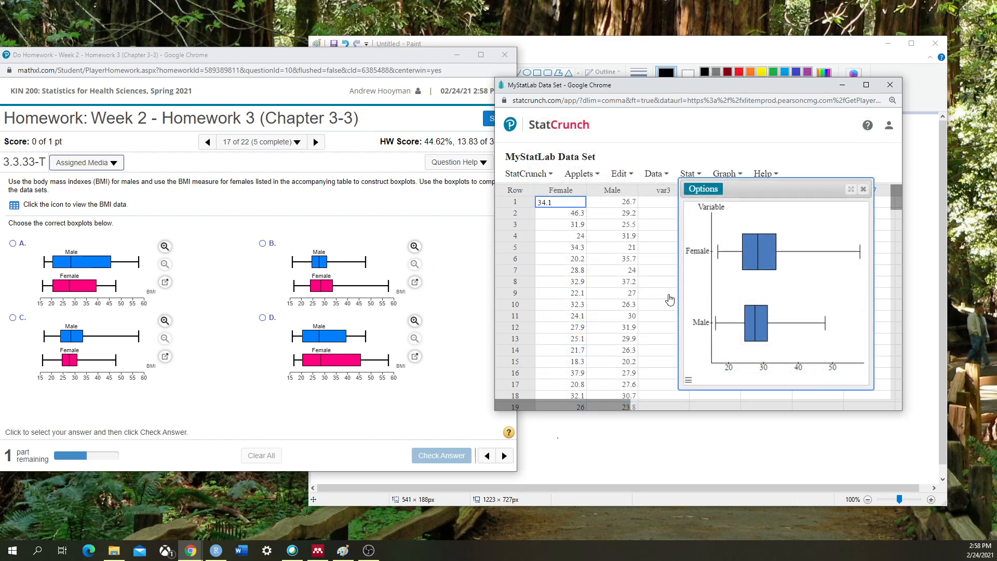
- Edit the boxplot by reselecting Female first and Male second to put Male on top, and widen the graph window
click(703, 189)
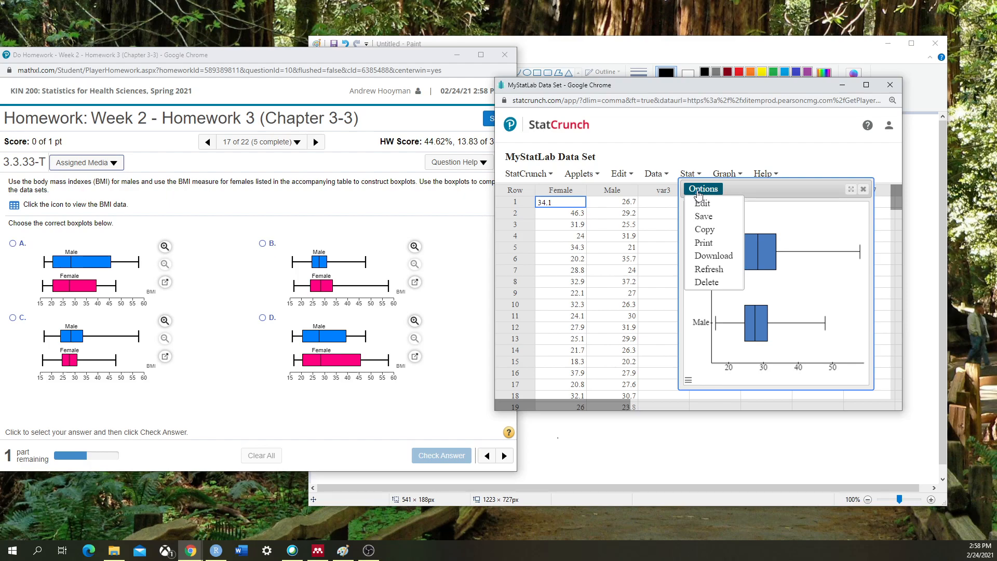
click(697, 202)
scroll(696, 202, up, 1)
click(720, 165)
click(563, 158)
click(568, 153)
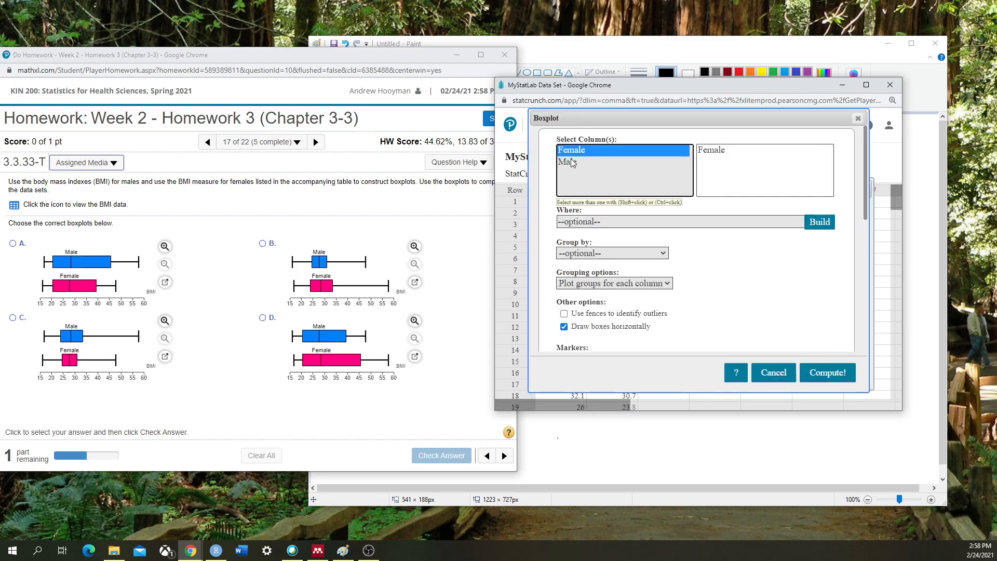
ctrl+click(574, 161)
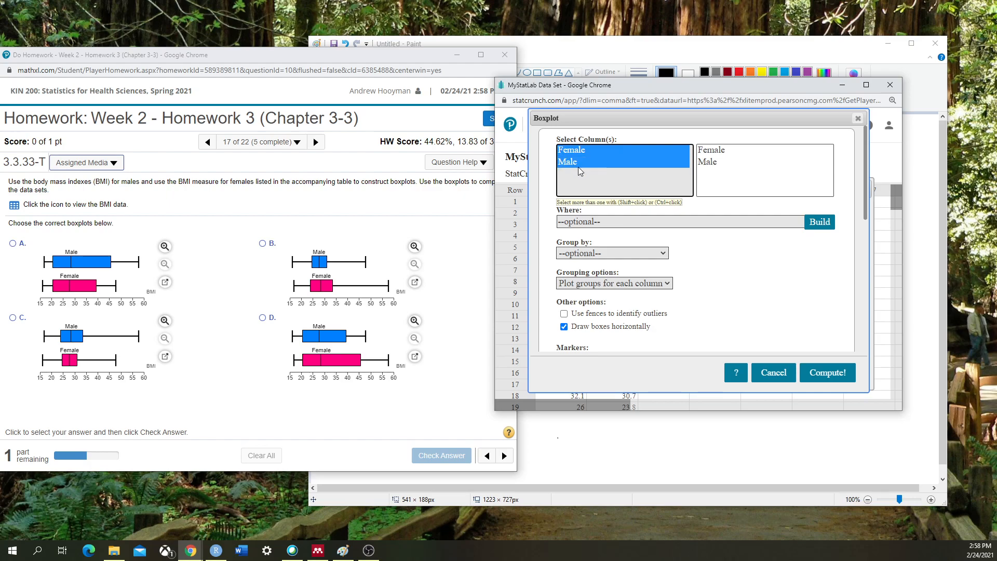
click(828, 373)
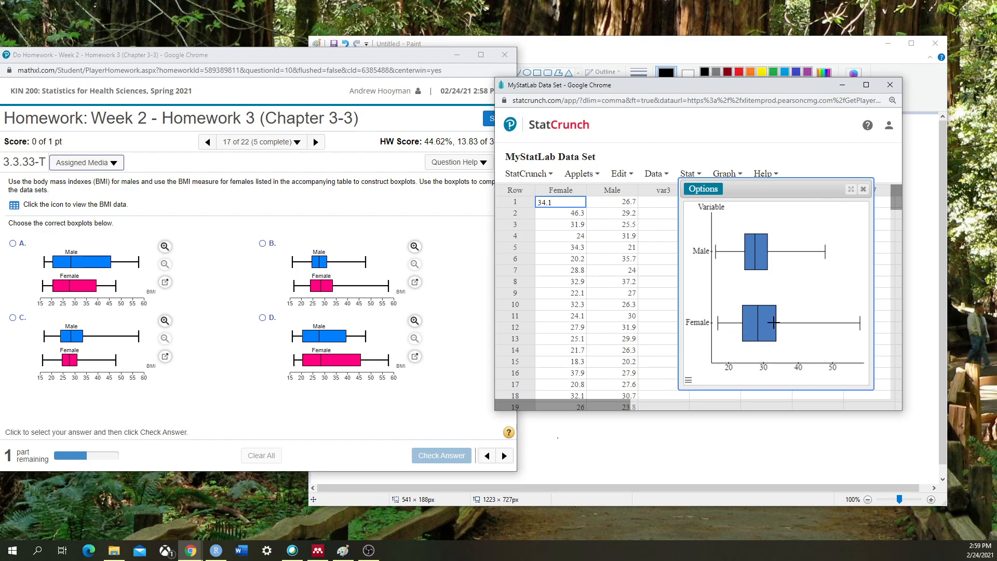
drag(679, 275, 583, 274)
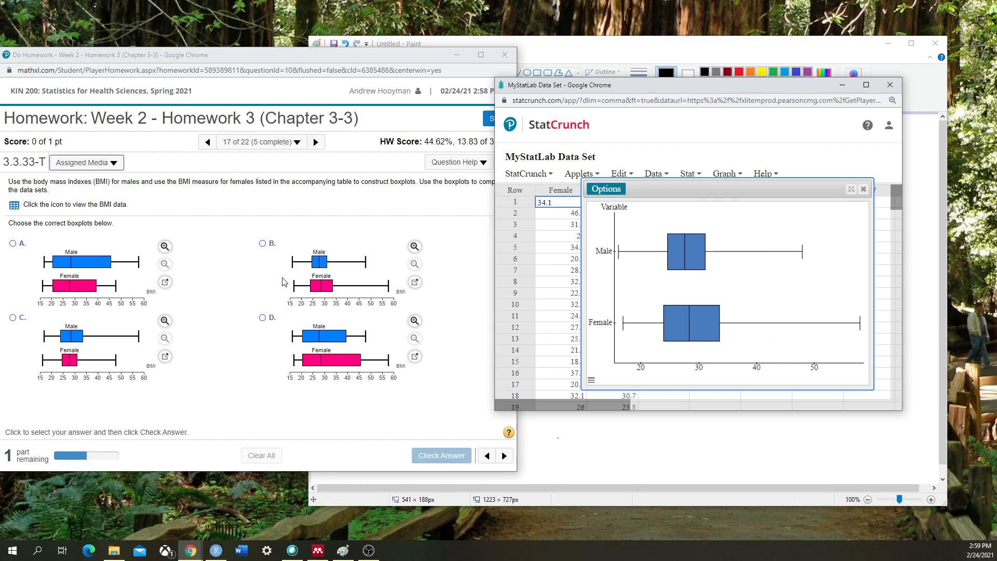
- Answer the BMI boxplot question with choice B, submit it and continue to the comparison part
click(262, 243)
click(435, 455)
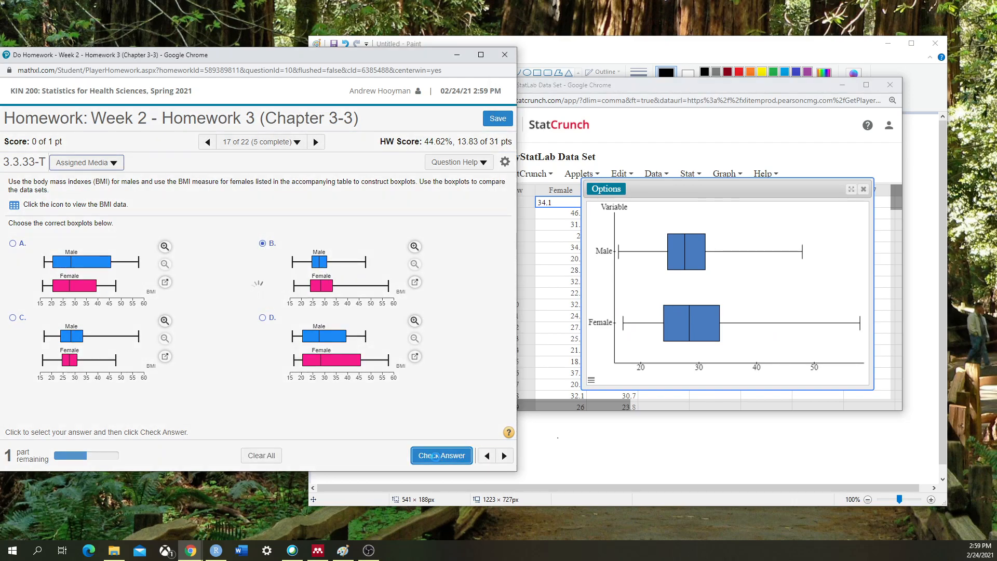
click(258, 325)
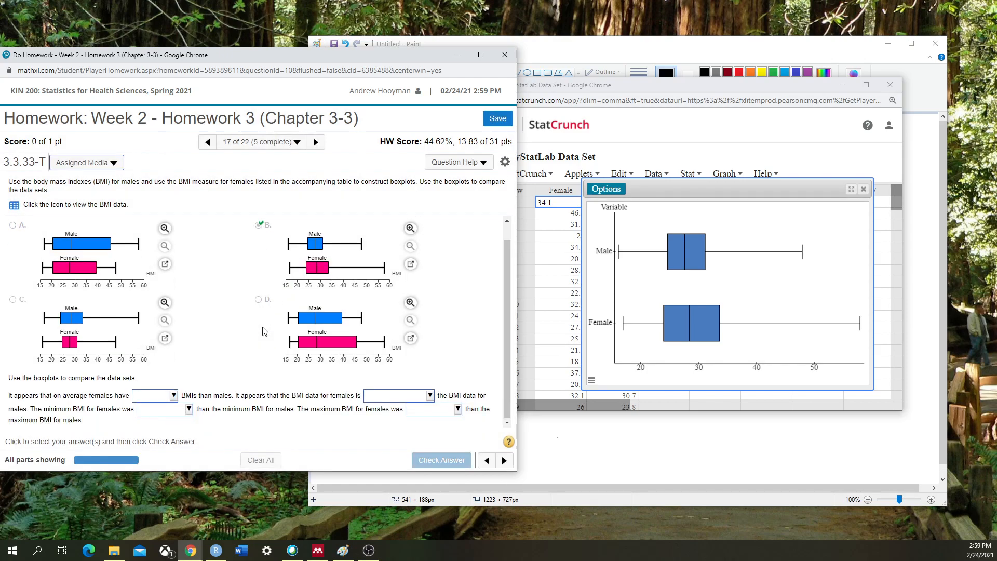
- Edit the BMI boxplot to use fences to identify outliers, and recompute it
click(606, 189)
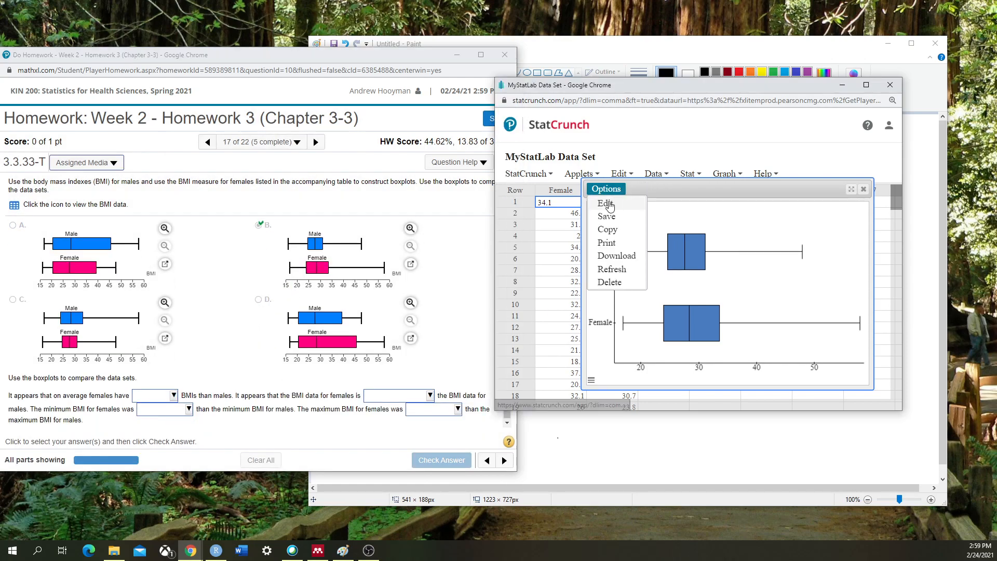
click(597, 203)
scroll(716, 281, down, 1)
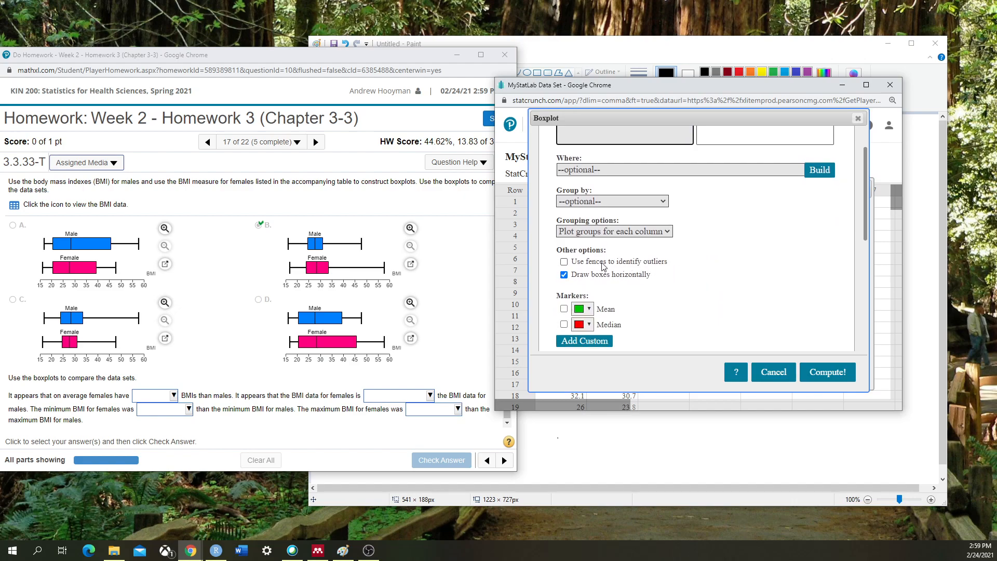
click(564, 262)
click(835, 373)
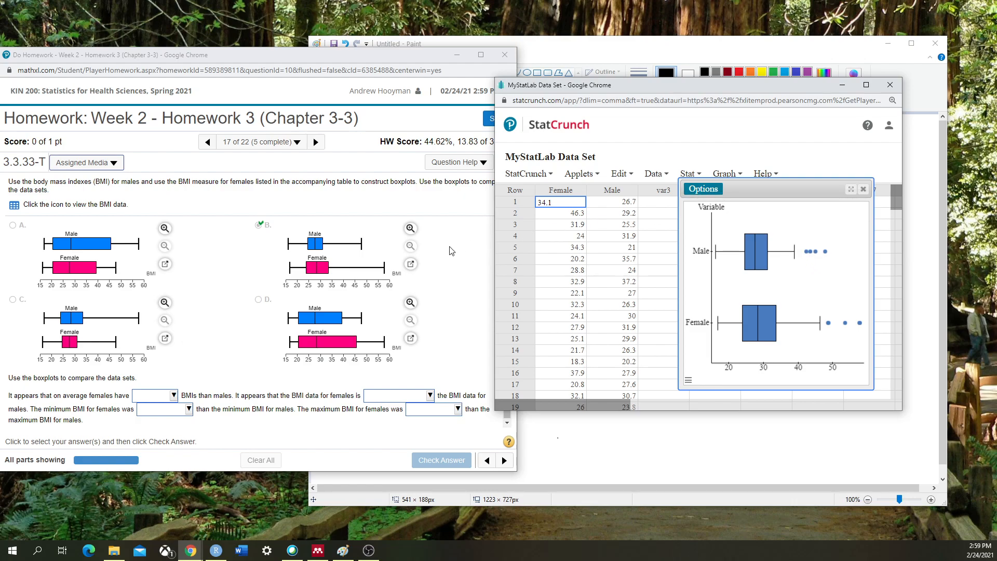
- Turn off the use of fences to identify outliers in the BMI boxplot and recompute it
click(704, 190)
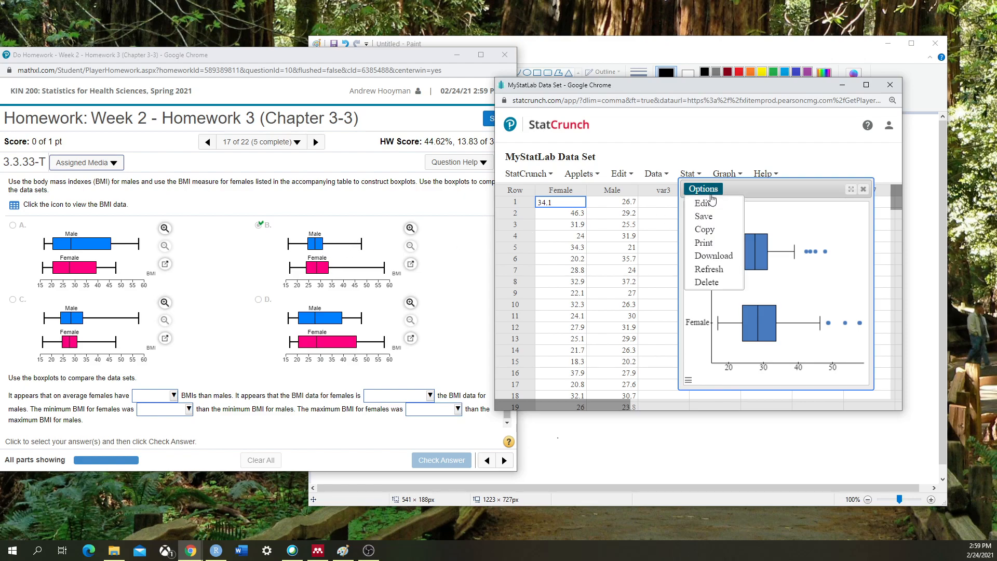
click(707, 204)
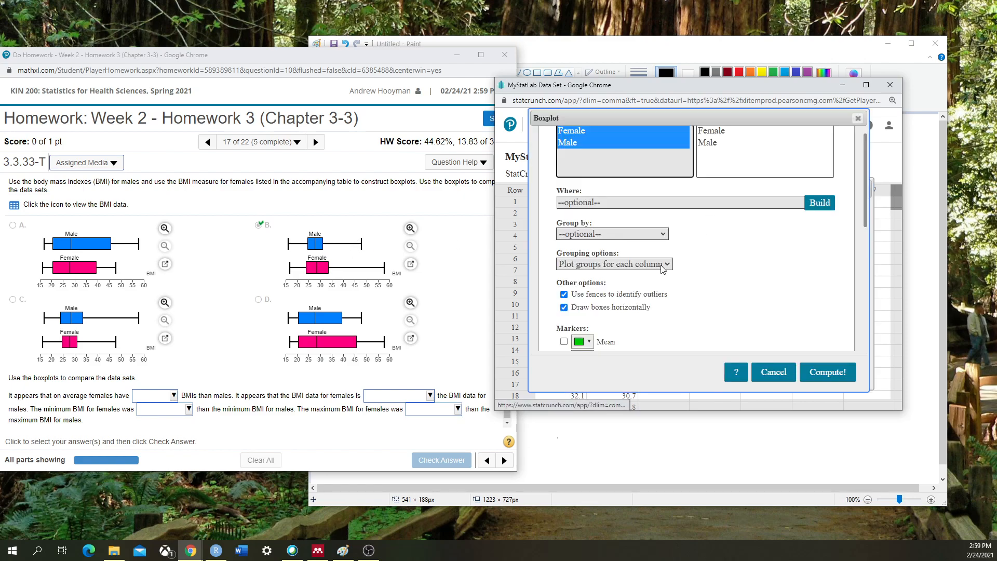
click(564, 294)
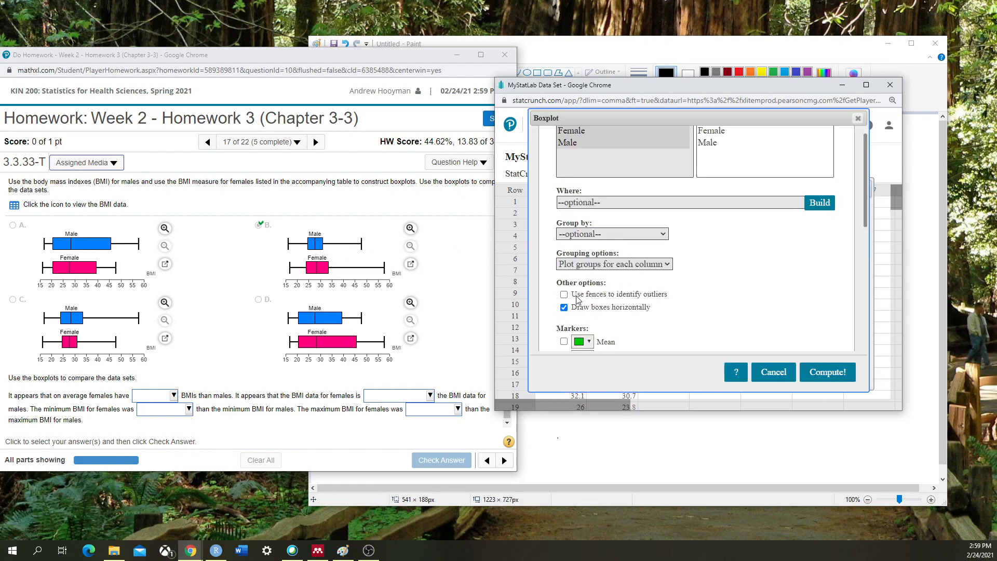
click(835, 372)
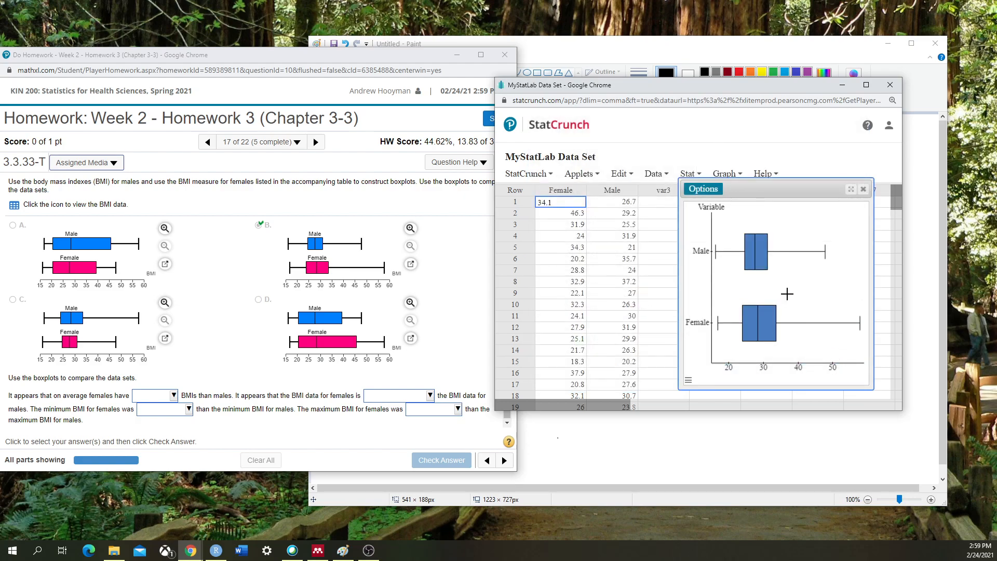